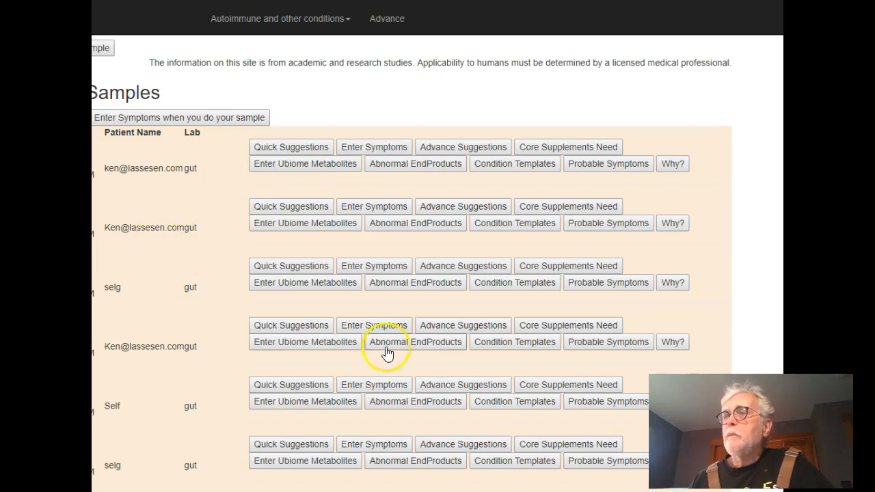
# - Show the Condition Templates comparing sample 1288615 with each medical condition
pyautogui.click(513, 282)
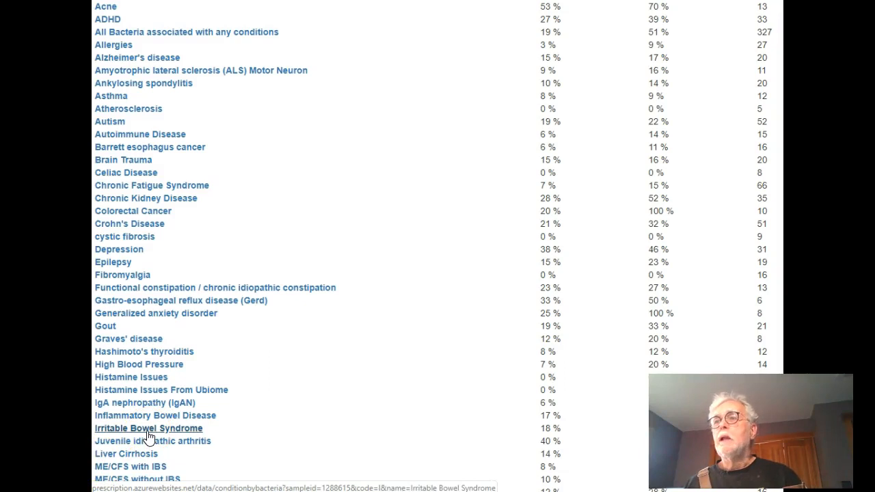
# - Show the Irritable Bowel Syndrome bacteria table and open a Prevotella 'High' study source in a new tab
pyautogui.click(149, 431)
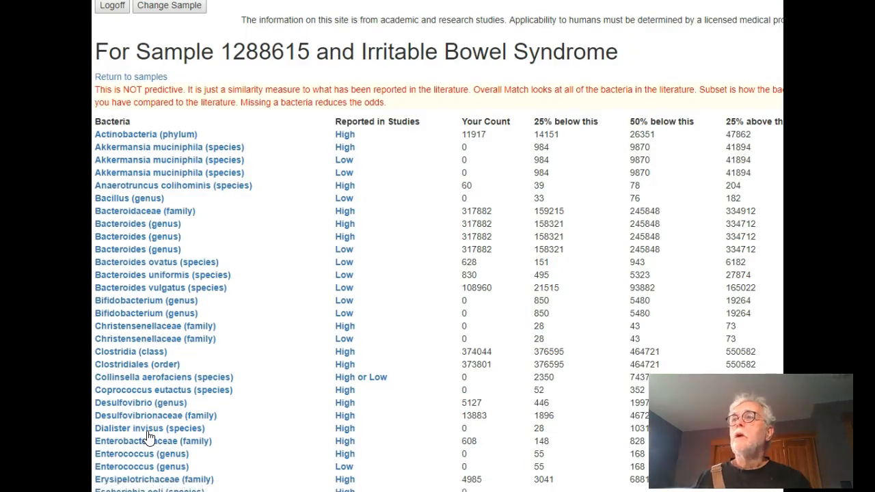
pyautogui.click(183, 430)
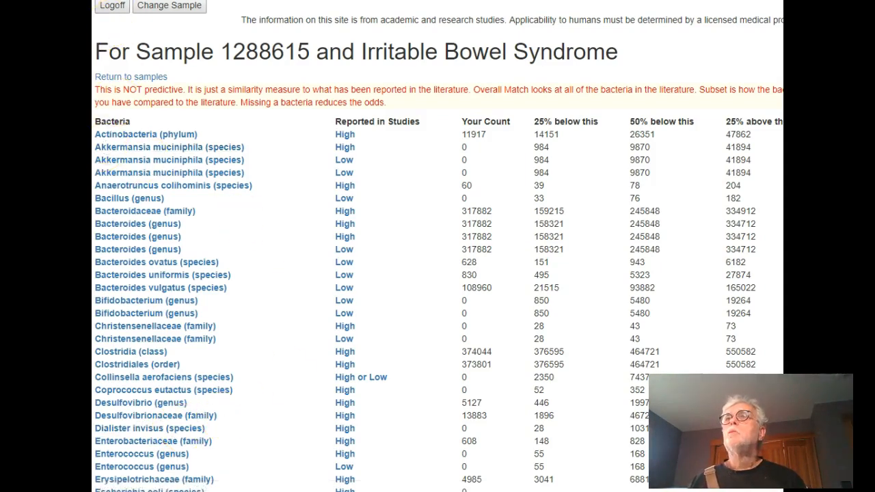
pyautogui.scroll(-2, 437, 247)
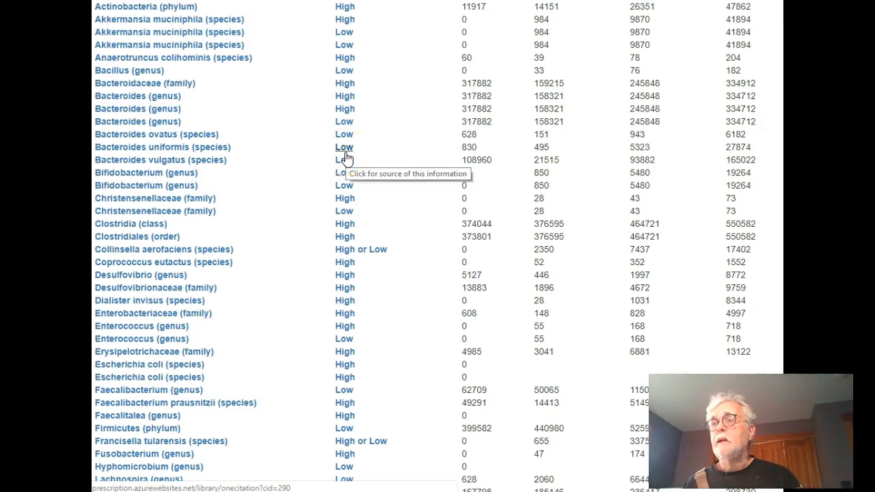
pyautogui.scroll(-2, 347, 159)
pyautogui.scroll(-2, 347, 158)
pyautogui.scroll(-1, 346, 159)
pyautogui.scroll(-3, 346, 159)
pyautogui.scroll(2, 347, 158)
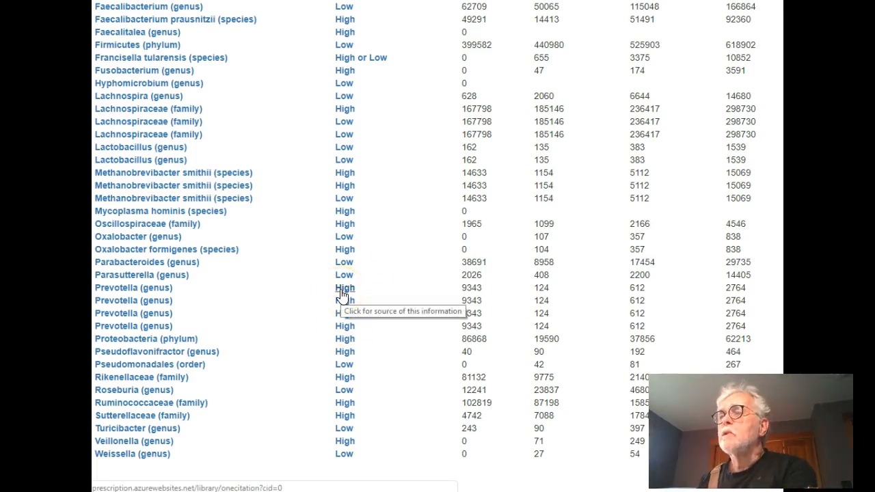
pyautogui.rightClick(344, 293)
pyautogui.click(377, 296)
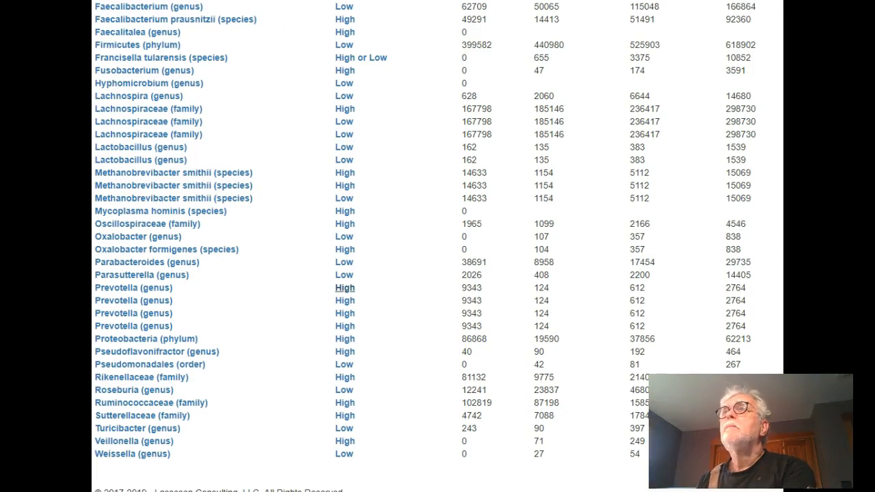
pyautogui.click(344, 287)
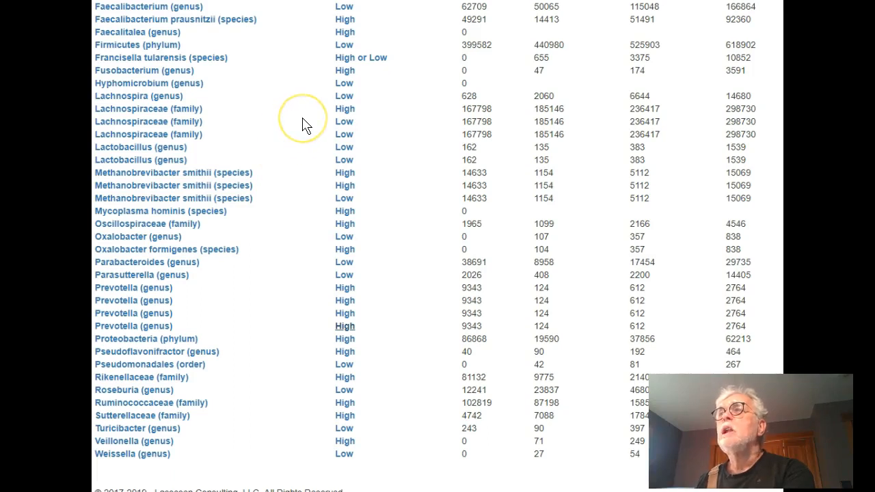
pyautogui.scroll(3, 305, 123)
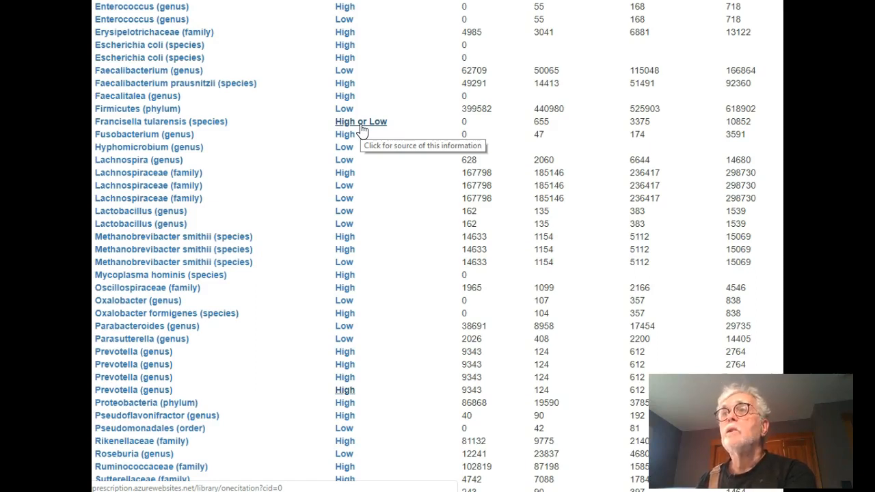
pyautogui.scroll(2, 362, 129)
pyautogui.scroll(2, 362, 129)
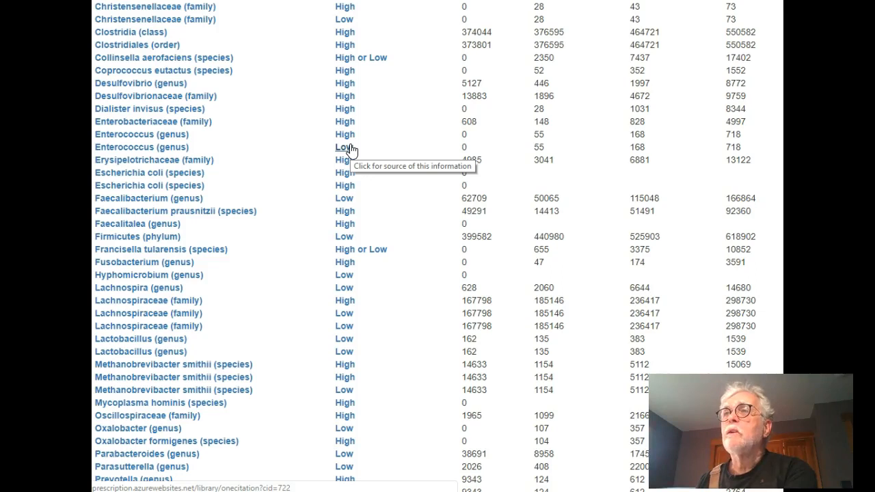
pyautogui.scroll(-4, 372, 226)
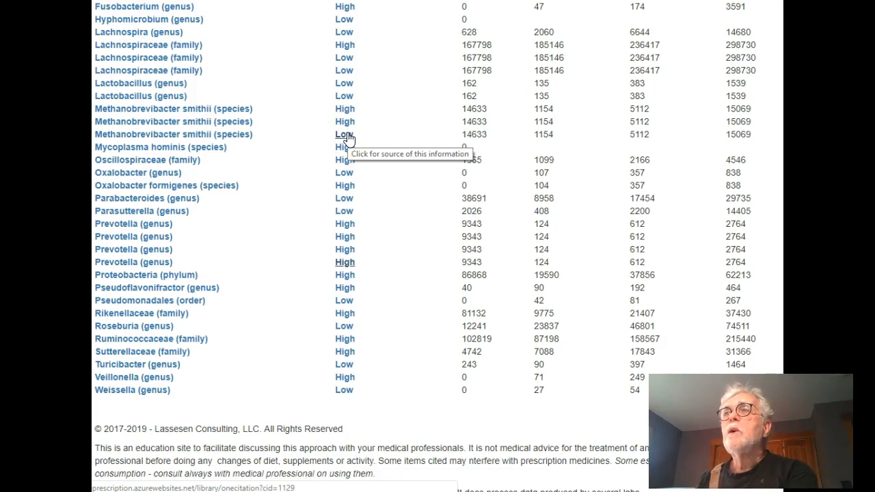
pyautogui.scroll(4, 348, 136)
pyautogui.scroll(3, 347, 137)
pyautogui.scroll(3, 347, 136)
pyautogui.scroll(3, 347, 137)
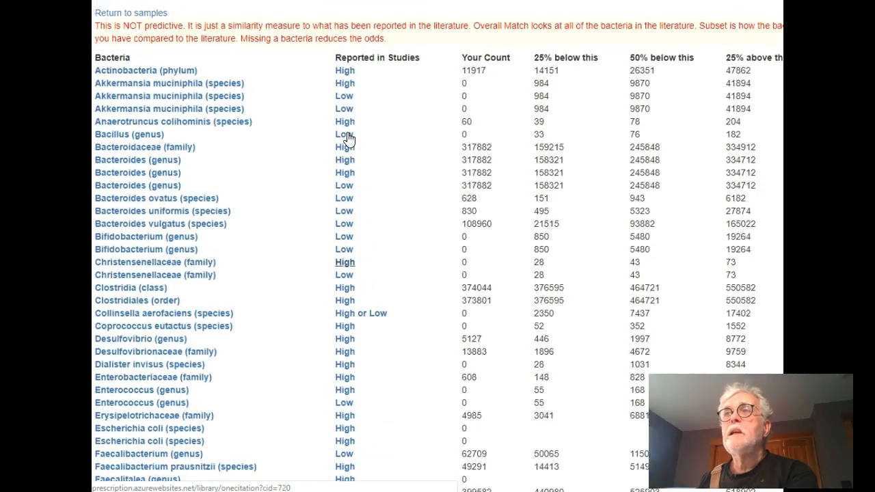
pyautogui.scroll(-1, 348, 137)
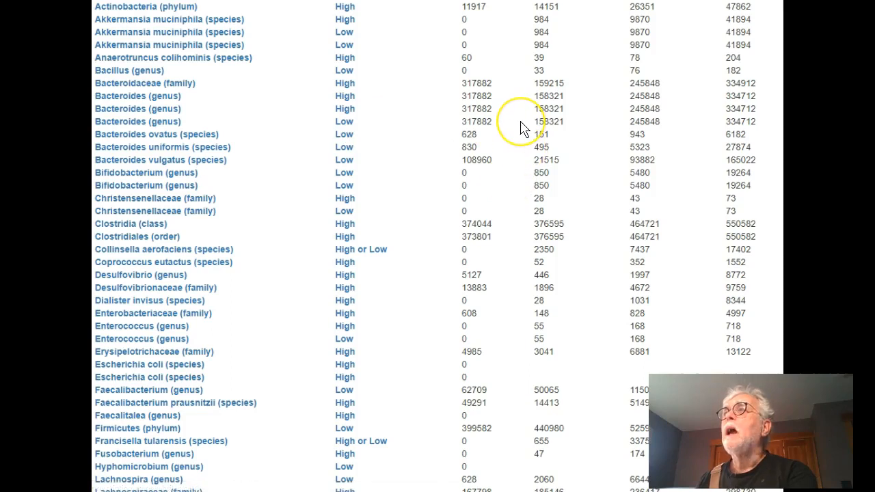
pyautogui.scroll(3, 524, 128)
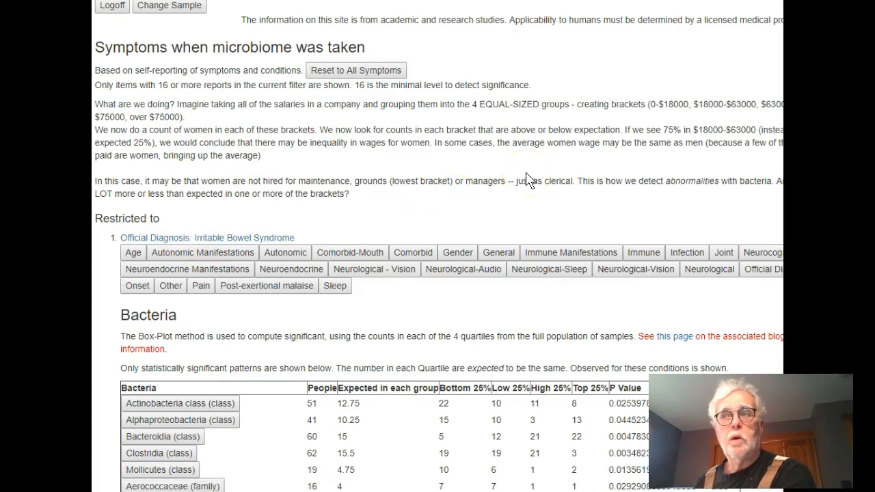
pyautogui.scroll(-10, 530, 180)
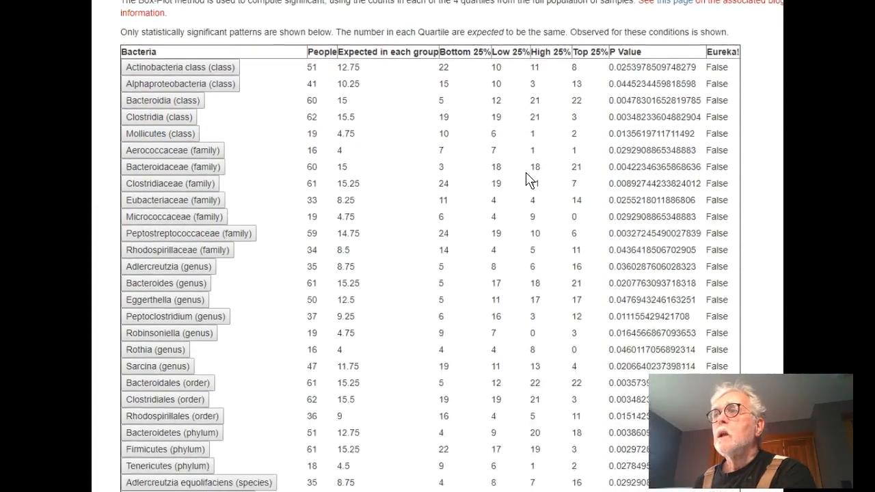
pyautogui.scroll(-4, 530, 179)
pyautogui.scroll(-4, 530, 180)
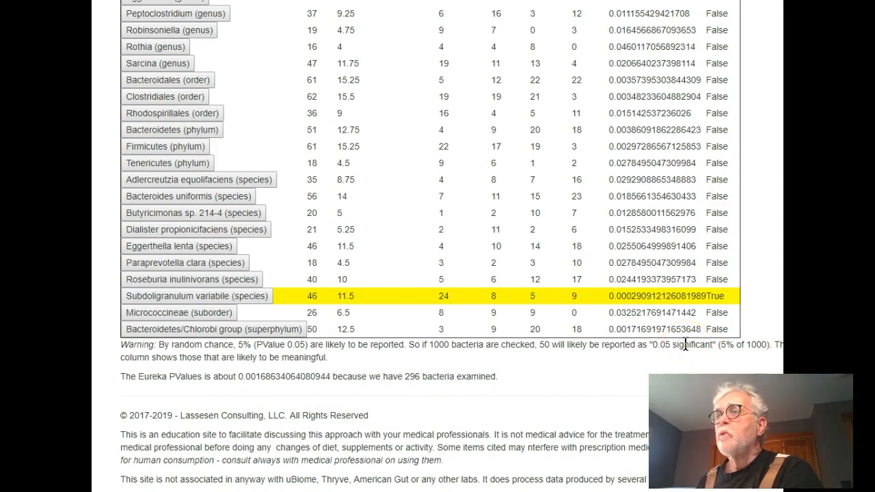
pyautogui.scroll(5, 534, 301)
pyautogui.scroll(5, 533, 301)
pyautogui.scroll(-2, 533, 301)
pyautogui.scroll(-3, 533, 301)
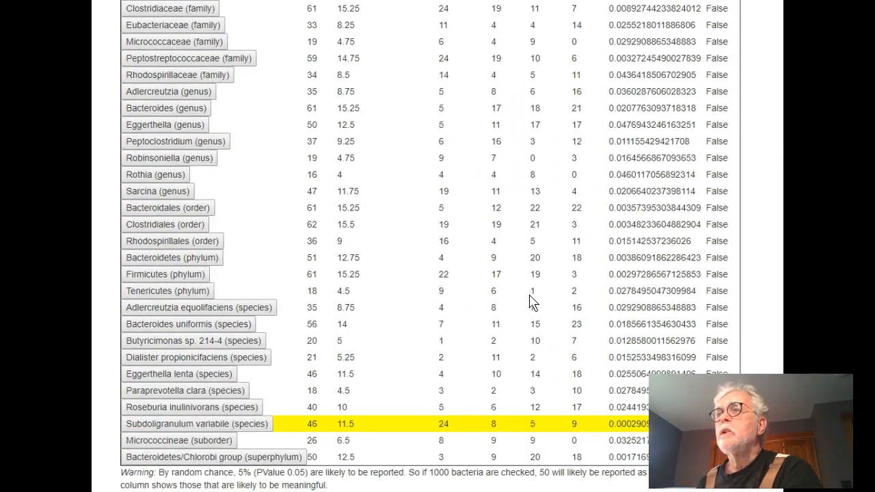
pyautogui.scroll(3, 533, 301)
pyautogui.scroll(-3, 534, 300)
pyautogui.scroll(-2, 534, 301)
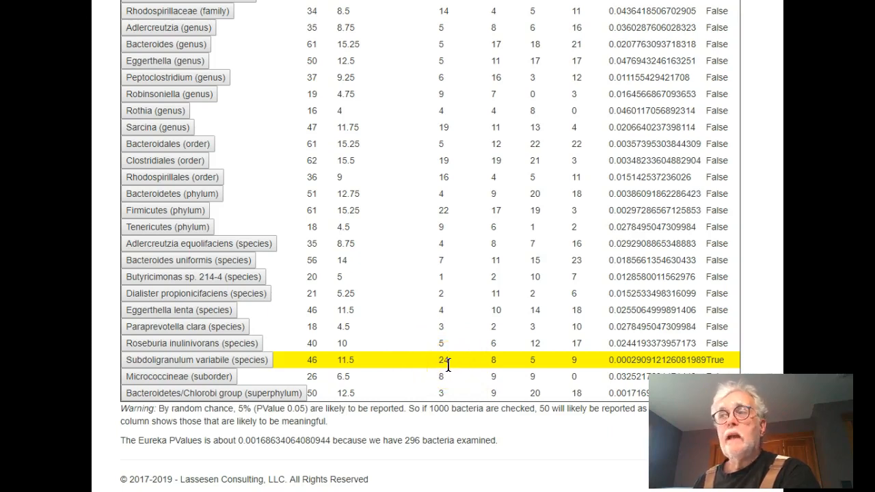
pyautogui.scroll(15, 446, 366)
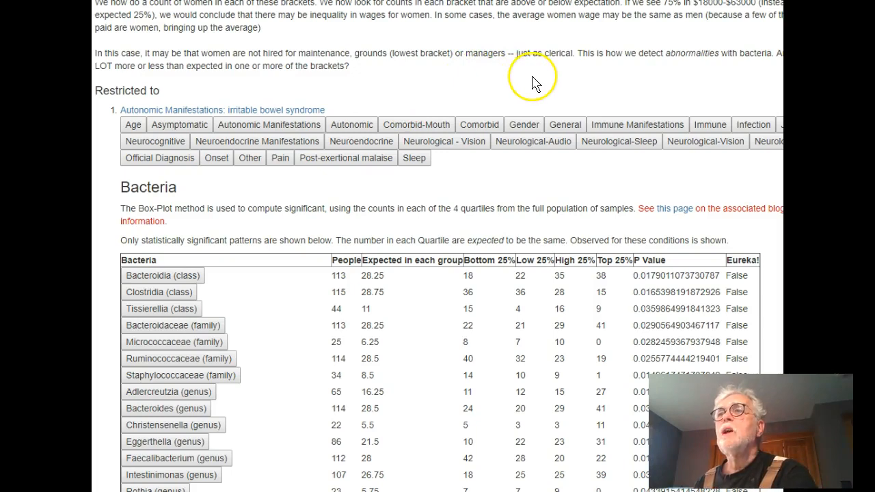
pyautogui.scroll(-10, 526, 81)
pyautogui.scroll(-4, 526, 80)
pyautogui.scroll(-4, 527, 82)
pyautogui.scroll(-4, 530, 86)
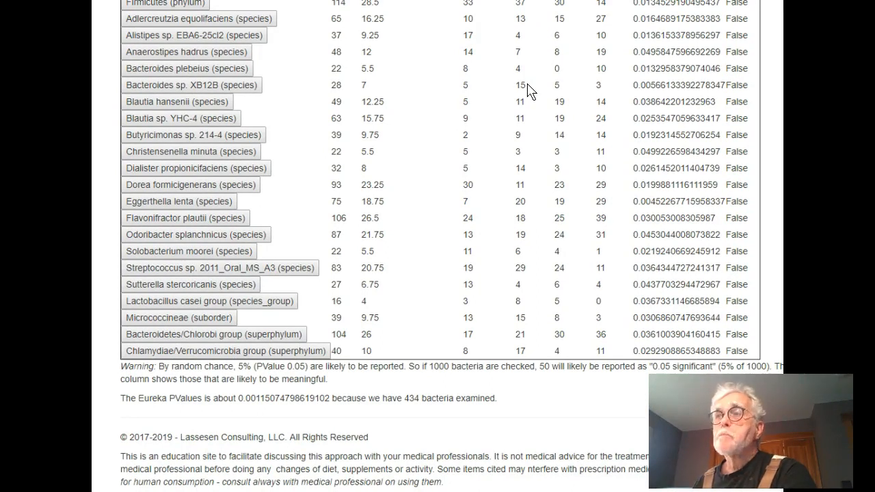
pyautogui.scroll(3, 530, 89)
pyautogui.scroll(6, 530, 89)
pyautogui.scroll(6, 530, 89)
pyautogui.scroll(4, 530, 87)
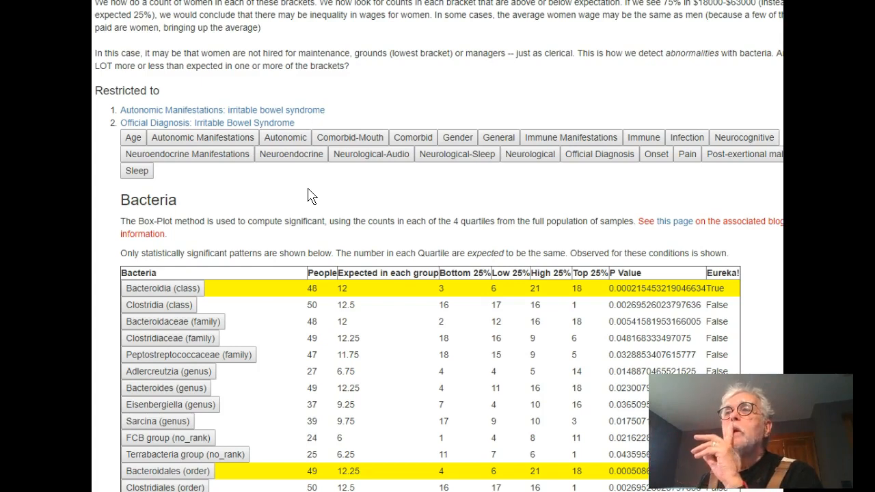
pyautogui.scroll(-1, 309, 190)
pyautogui.scroll(-1, 309, 190)
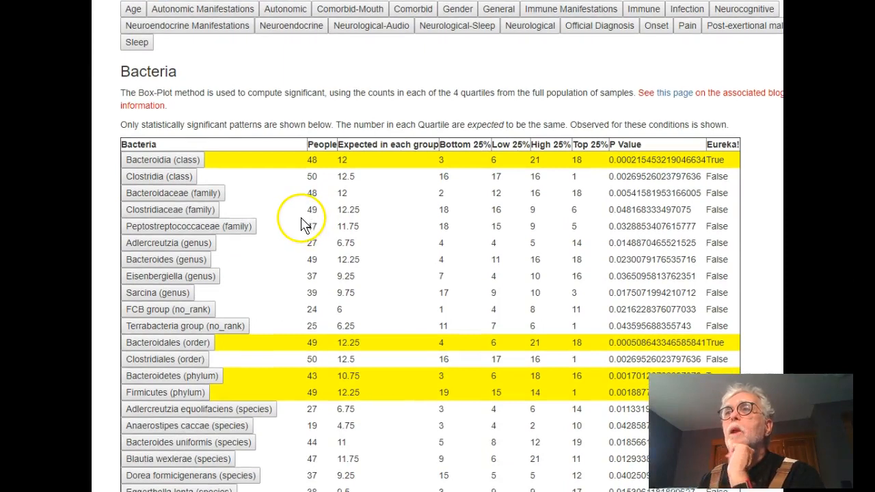
pyautogui.scroll(-2, 305, 219)
pyautogui.scroll(-1, 304, 219)
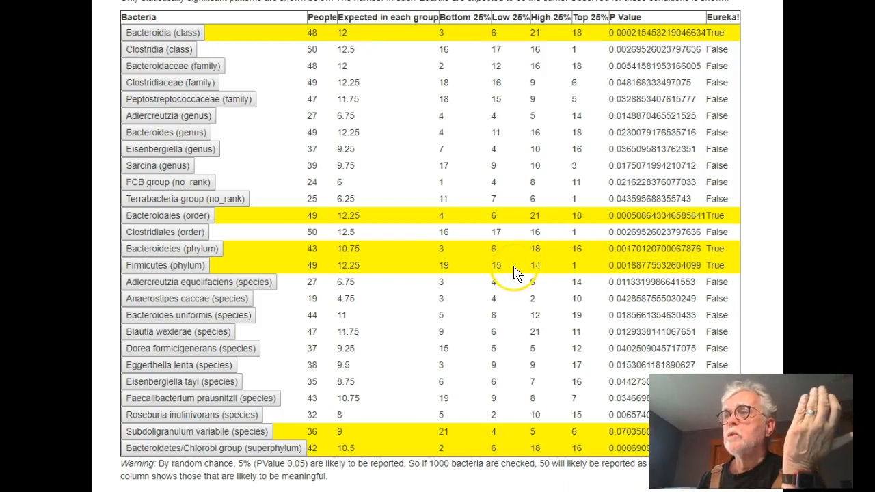
pyautogui.scroll(-2, 516, 274)
pyautogui.scroll(-2, 516, 277)
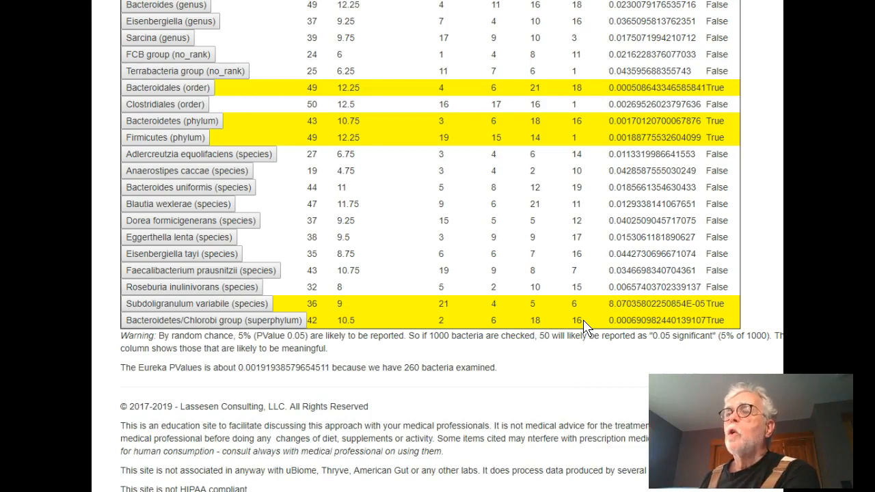
pyautogui.click(573, 260)
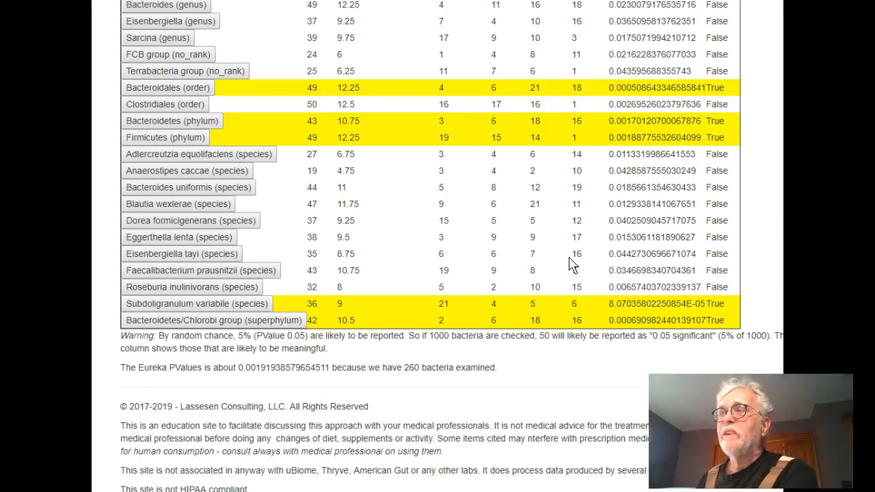
pyautogui.scroll(5, 573, 263)
pyautogui.scroll(3, 573, 264)
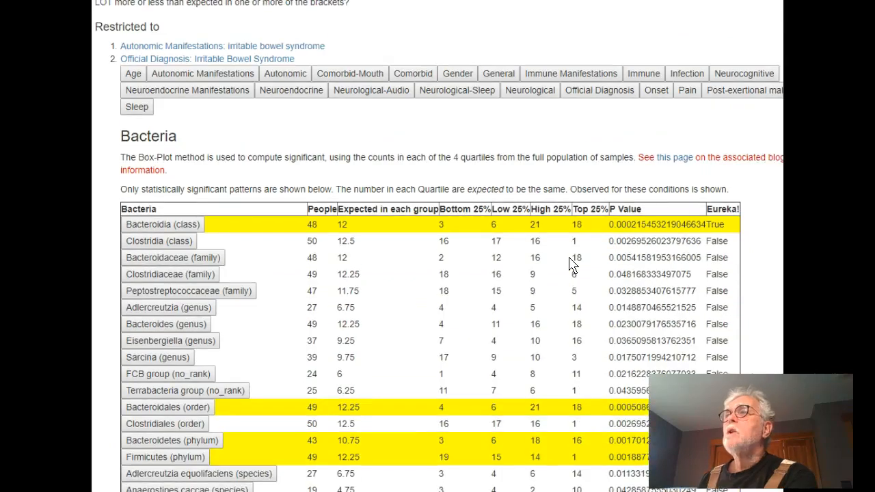
pyautogui.scroll(-3, 573, 263)
pyautogui.scroll(-3, 573, 263)
pyautogui.scroll(2, 573, 263)
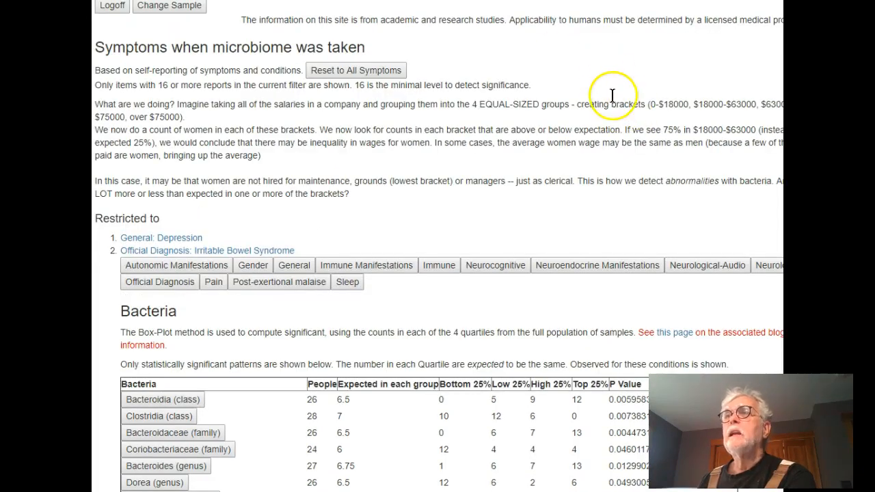
pyautogui.scroll(-3, 612, 87)
pyautogui.scroll(-2, 612, 87)
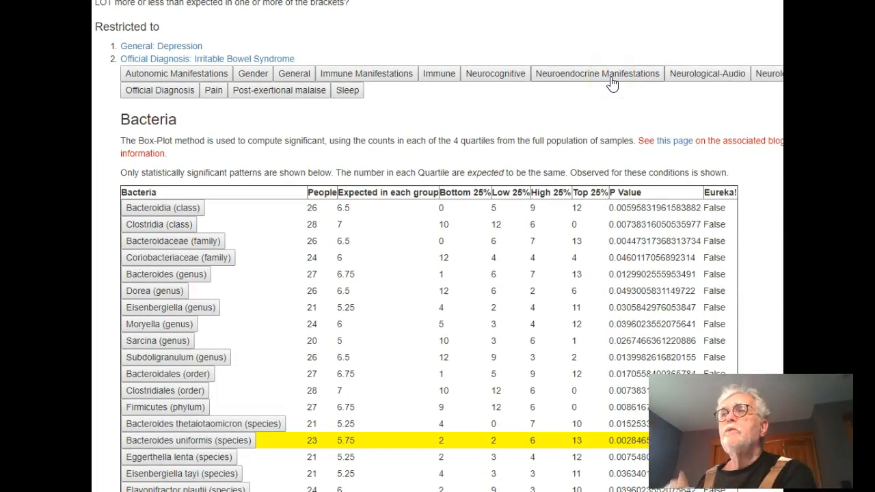
pyautogui.scroll(-5, 639, 96)
pyautogui.scroll(-5, 639, 96)
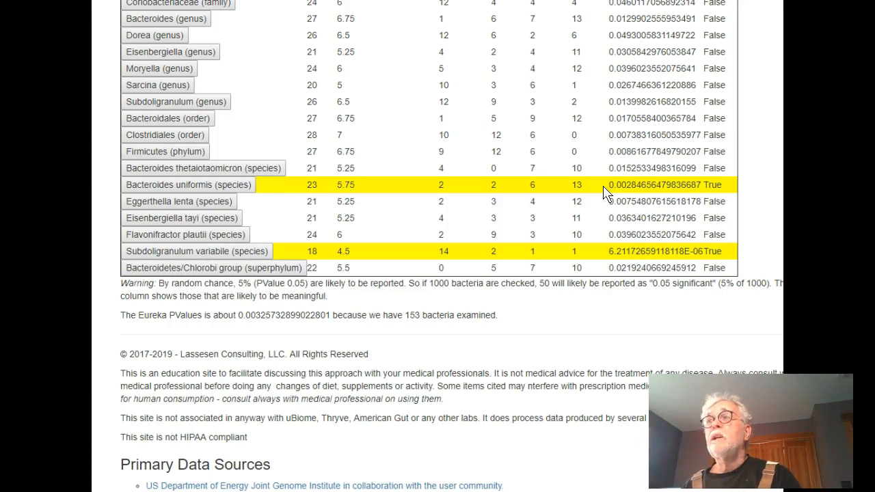
pyautogui.scroll(2, 608, 195)
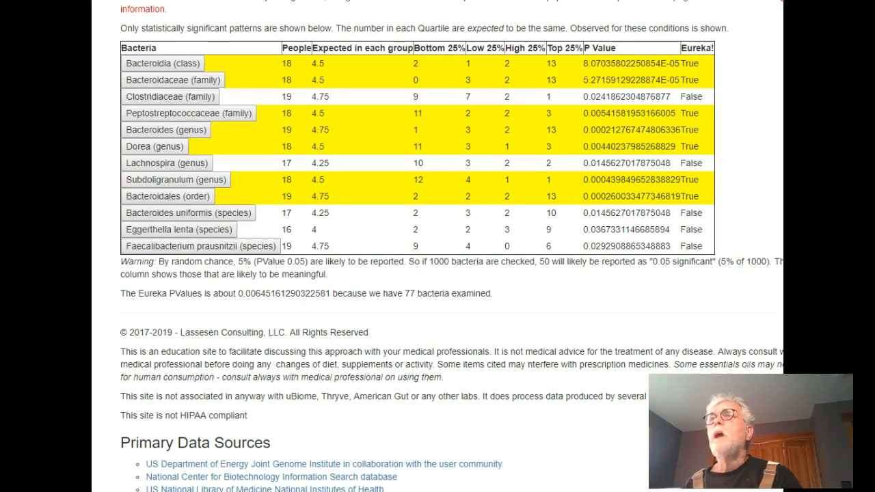
pyautogui.scroll(2, 438, 206)
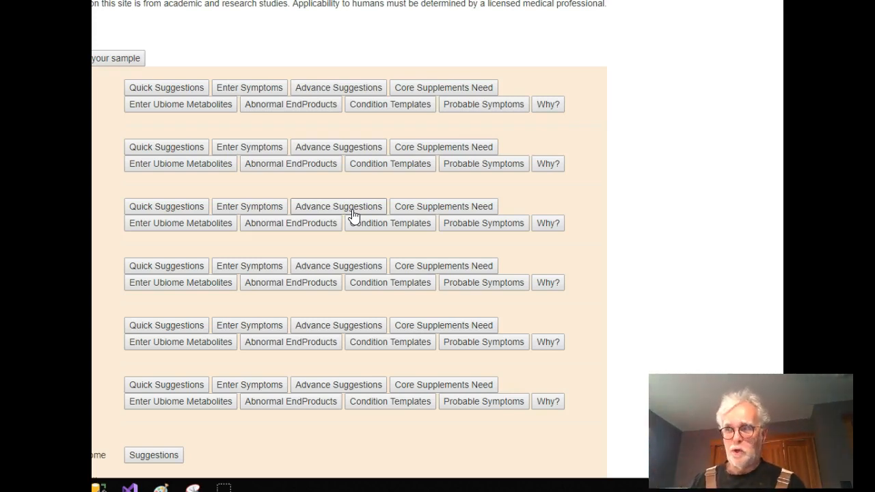
# - Start Advanced Suggestions for the third sample, 1288615
pyautogui.click(354, 211)
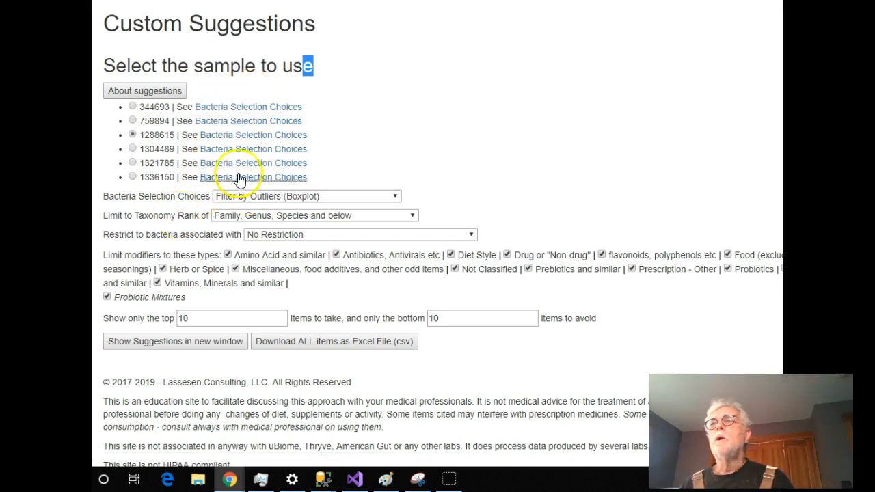
# - Show which bacteria each selection method picks for sample 1288615
pyautogui.click(284, 136)
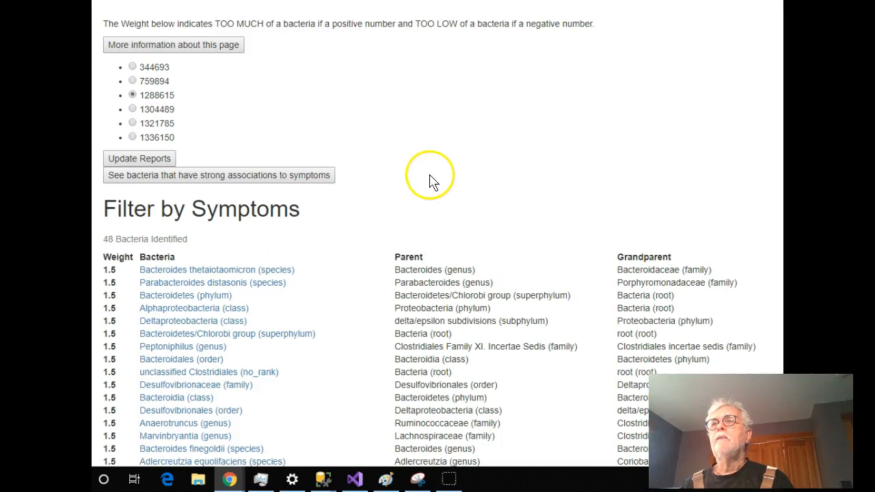
pyautogui.scroll(-3, 425, 180)
pyautogui.scroll(-1, 425, 180)
pyautogui.scroll(-2, 425, 180)
pyautogui.scroll(-1, 425, 180)
pyautogui.scroll(1, 425, 180)
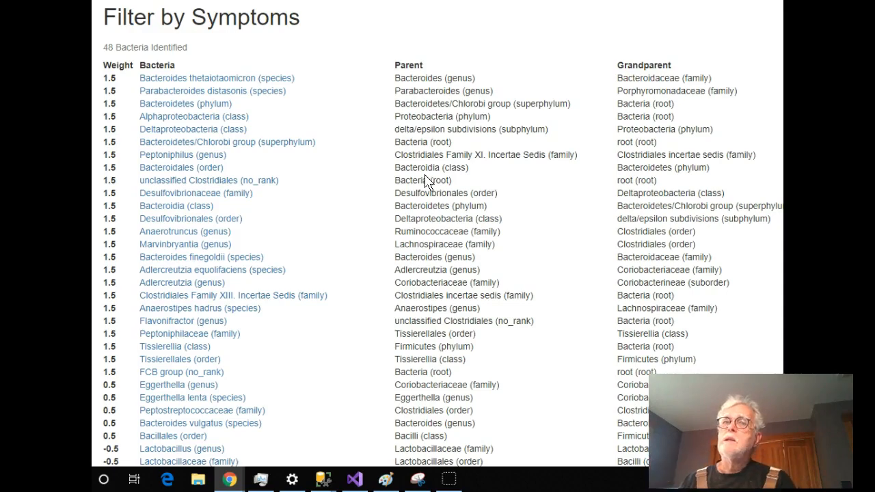
pyautogui.scroll(-3, 445, 181)
pyautogui.scroll(-1, 446, 182)
pyautogui.scroll(-2, 448, 182)
pyautogui.scroll(2, 447, 182)
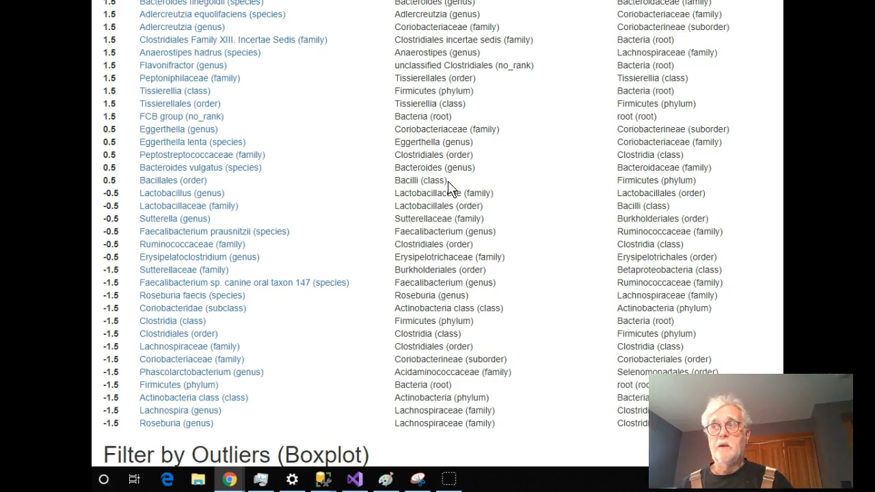
pyautogui.scroll(-3, 449, 189)
pyautogui.scroll(-3, 449, 188)
pyautogui.scroll(-3, 449, 188)
pyautogui.scroll(2, 447, 182)
pyautogui.scroll(1, 447, 182)
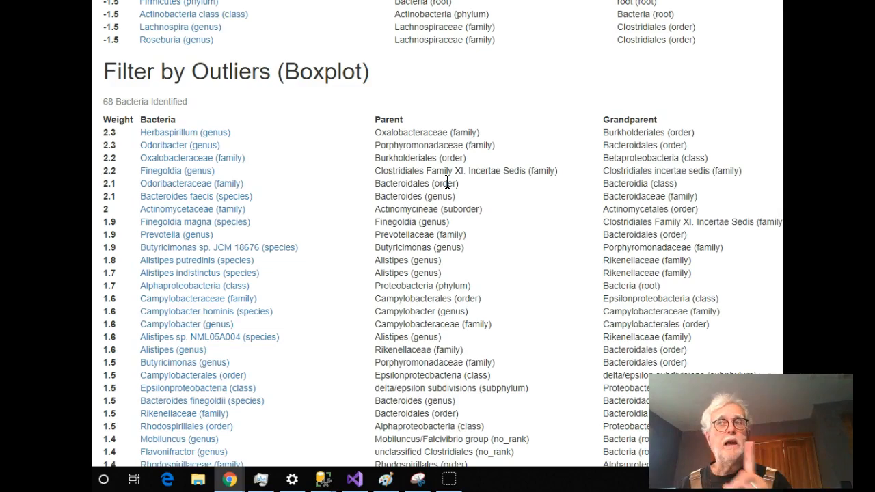
pyautogui.scroll(3, 447, 182)
pyautogui.scroll(5, 447, 182)
pyautogui.scroll(5, 447, 182)
pyautogui.scroll(5, 448, 185)
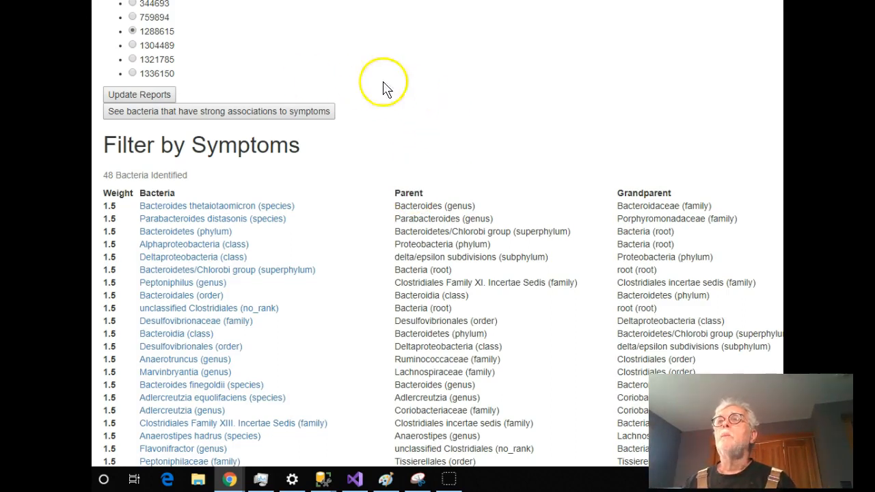
pyautogui.scroll(1, 410, 102)
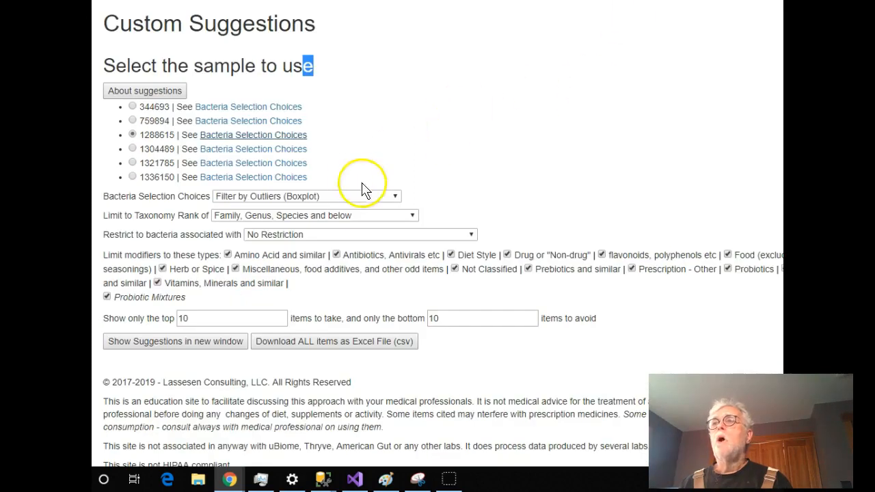
# - Select bacteria by Filter by Symptoms, restricted to those associated with Irritable Bowel Syndrome
pyautogui.click(264, 196)
pyautogui.click(265, 215)
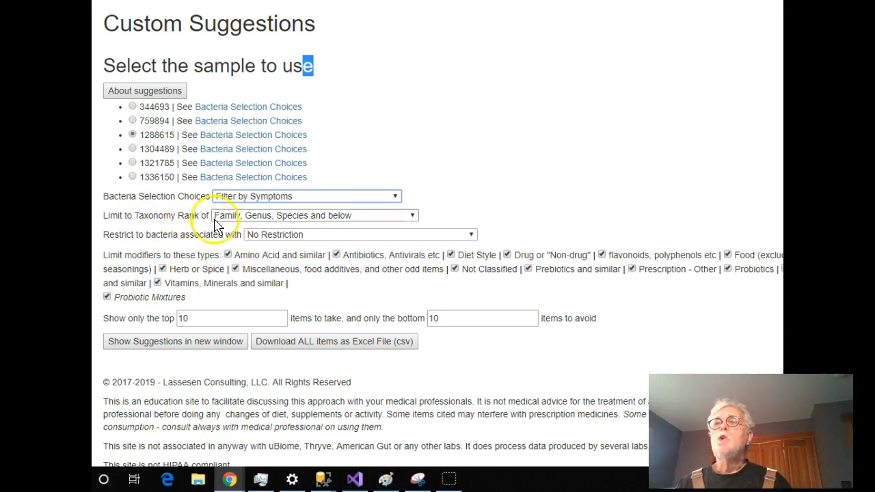
pyautogui.click(289, 236)
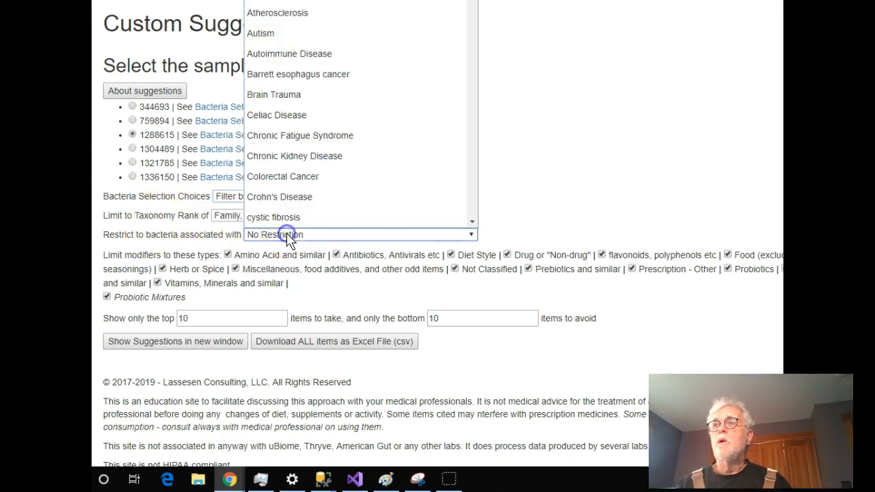
pyautogui.scroll(-4, 333, 171)
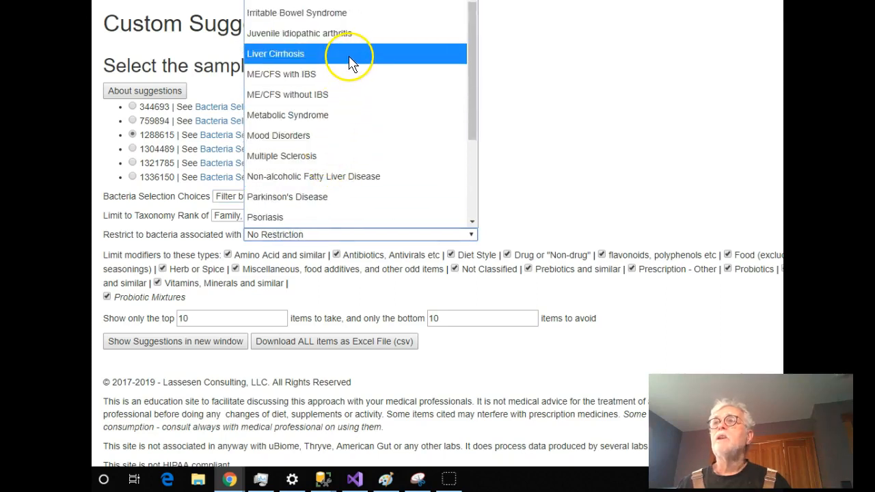
pyautogui.click(360, 13)
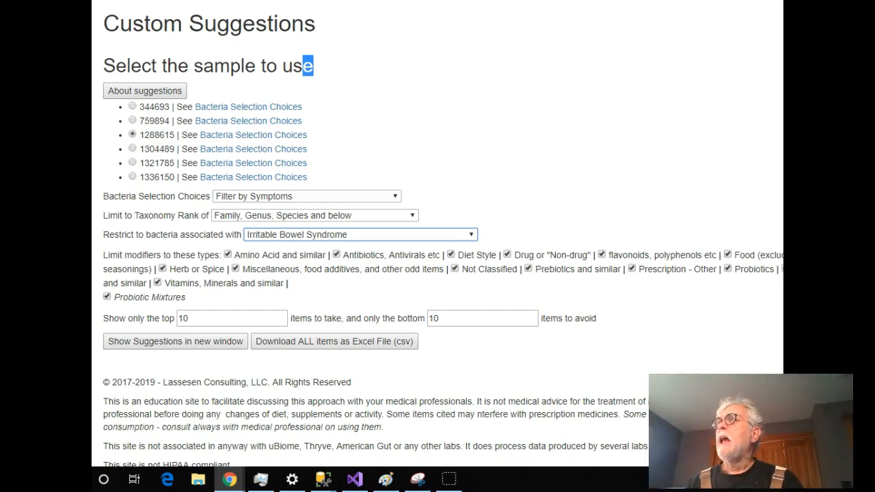
pyautogui.scroll(-5, 553, 65)
pyautogui.scroll(-10, 553, 65)
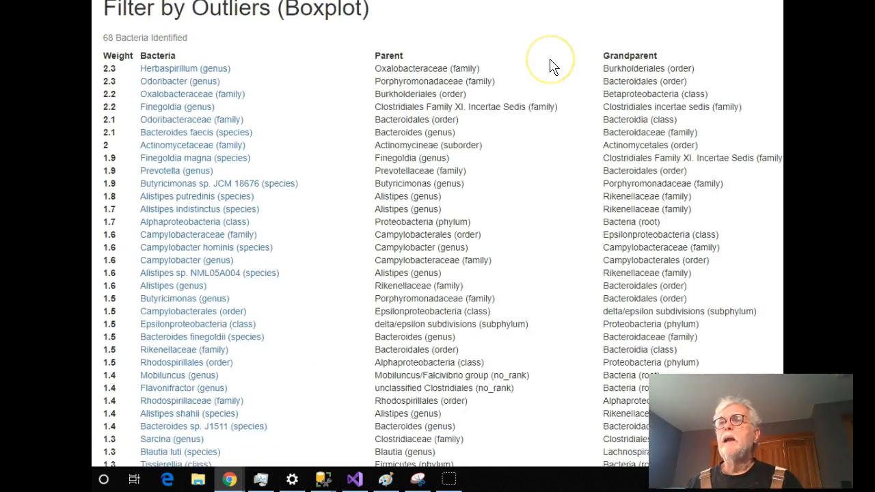
pyautogui.scroll(-3, 554, 66)
pyautogui.scroll(1, 554, 66)
pyautogui.scroll(-10, 553, 65)
pyautogui.scroll(-3, 553, 65)
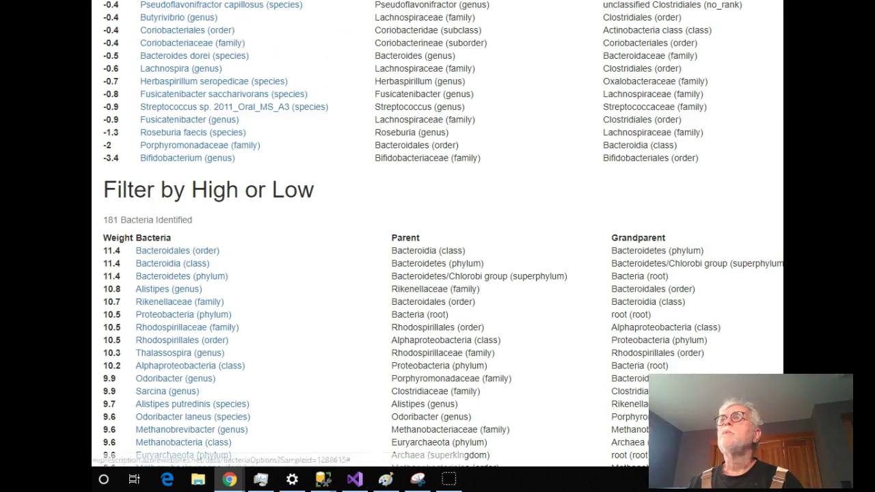
# - Back on the settings form, exclude amino acid, herb and spice, and vitamin and mineral modifiers
pyautogui.hotkey('alt', 'Left')
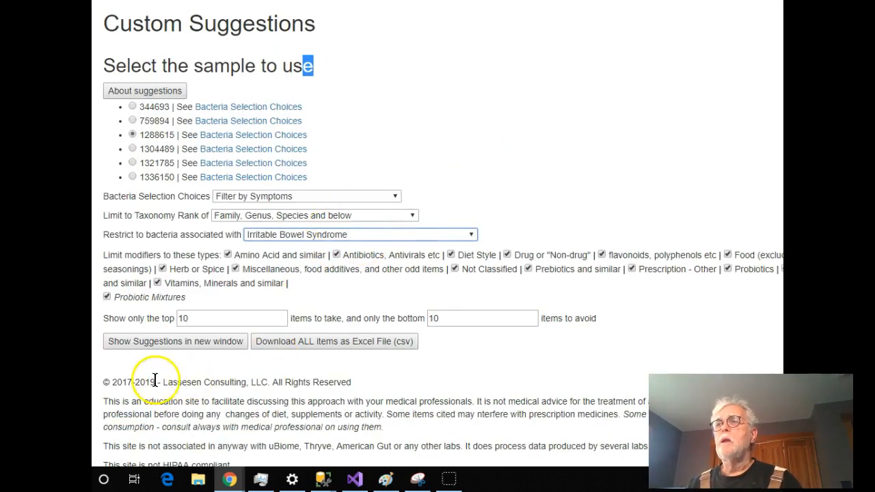
pyautogui.click(229, 255)
pyautogui.click(163, 268)
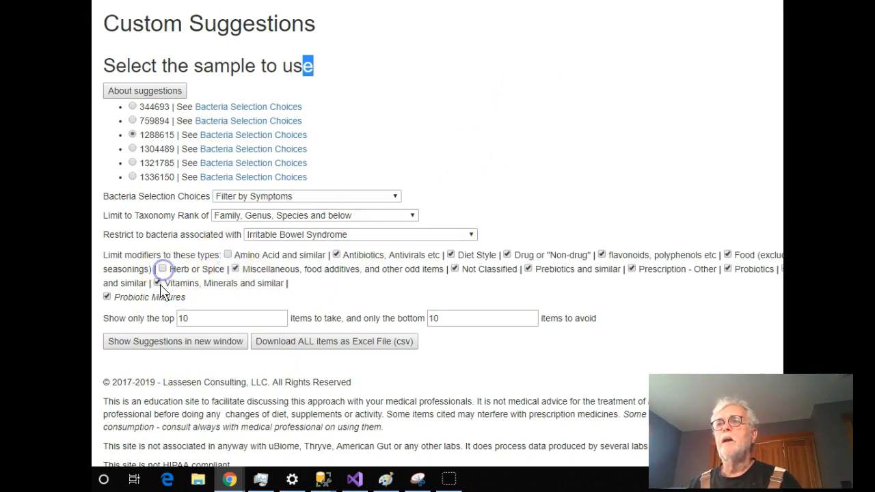
pyautogui.click(157, 283)
pyautogui.click(225, 276)
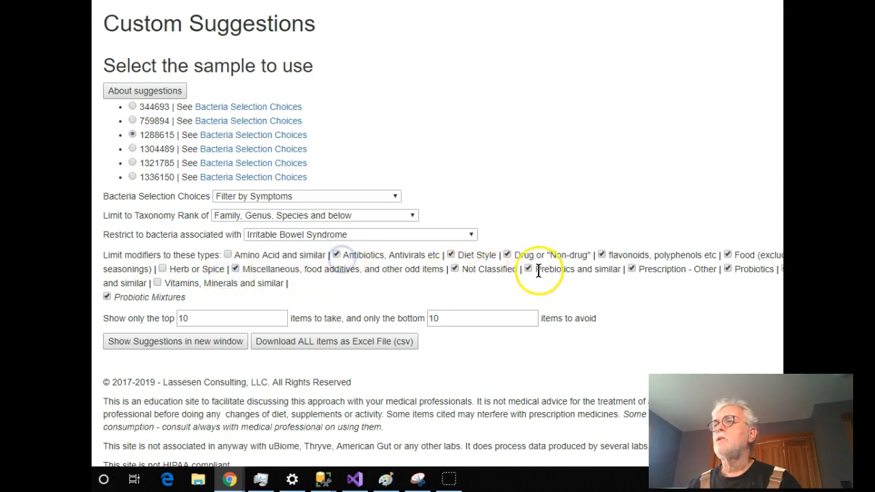
# - Exclude Not Classified, Diet Style, Drug or Non-drug, Food and Prescription - Other; set top items to 20
pyautogui.click(454, 269)
pyautogui.click(451, 255)
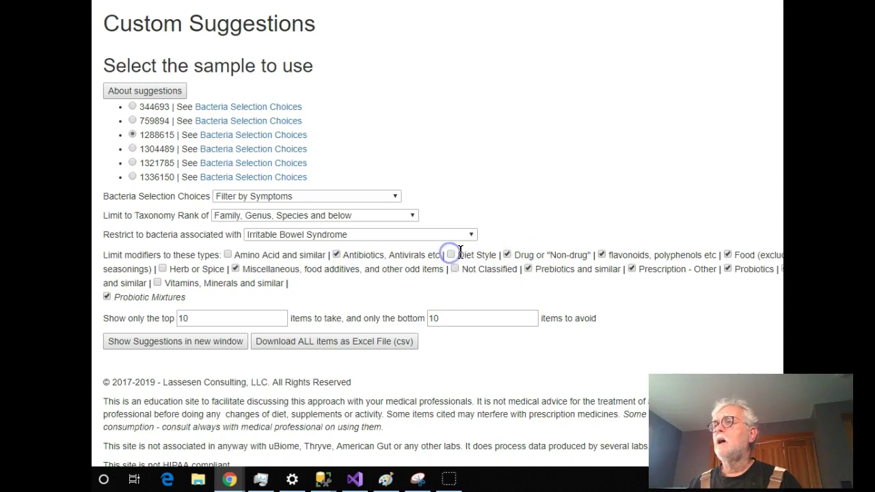
pyautogui.click(506, 255)
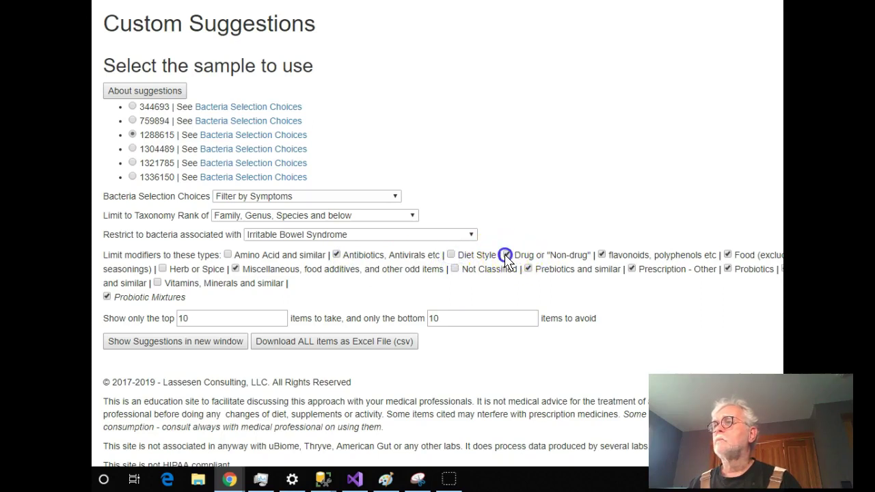
pyautogui.click(728, 255)
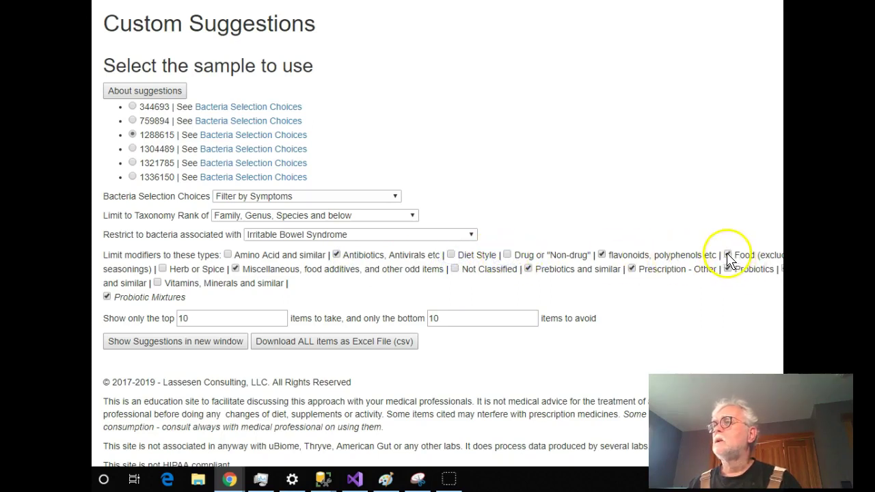
pyautogui.click(632, 269)
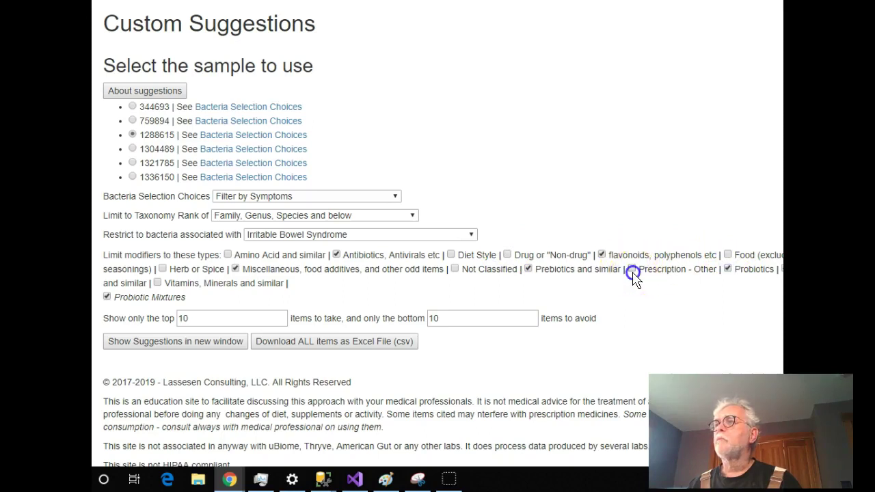
pyautogui.doubleClick(184, 318)
pyautogui.write('20')
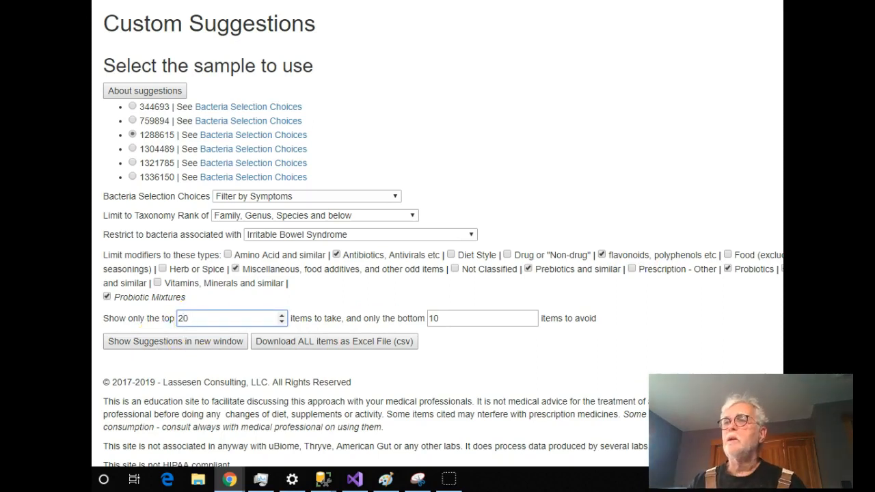
# - Generate the custom suggestions for sample 1288615 in a new window
pyautogui.click(170, 343)
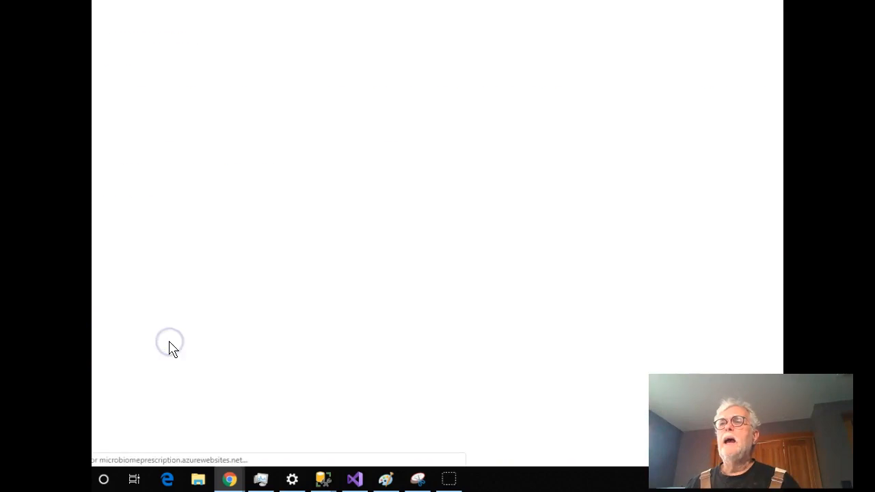
pyautogui.scroll(-3, 390, 320)
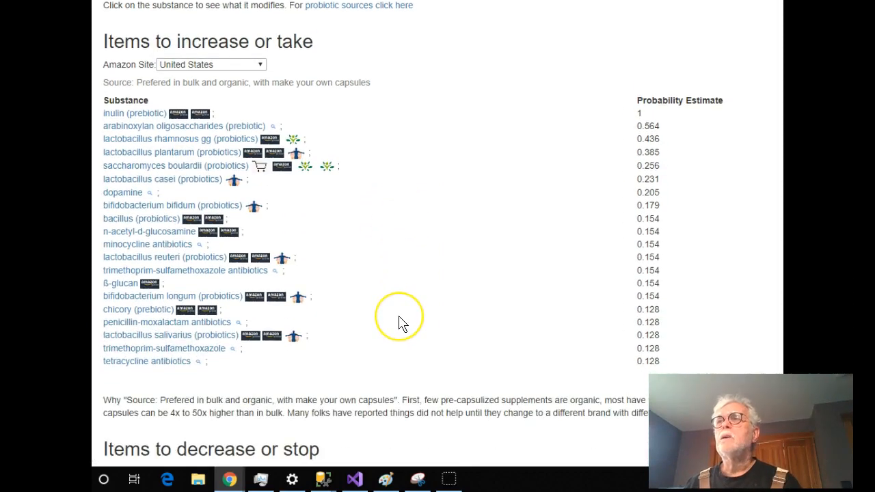
pyautogui.scroll(-2, 396, 320)
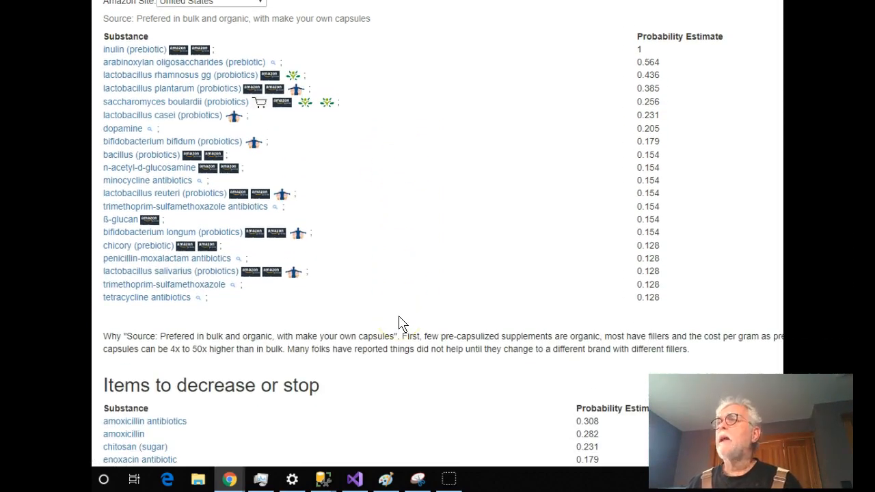
pyautogui.scroll(2, 402, 322)
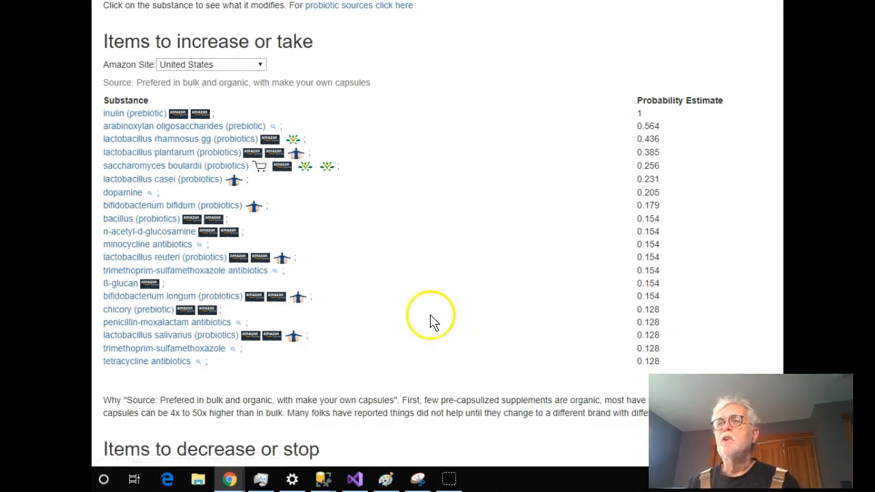
pyautogui.scroll(-3, 577, 315)
pyautogui.scroll(-2, 578, 316)
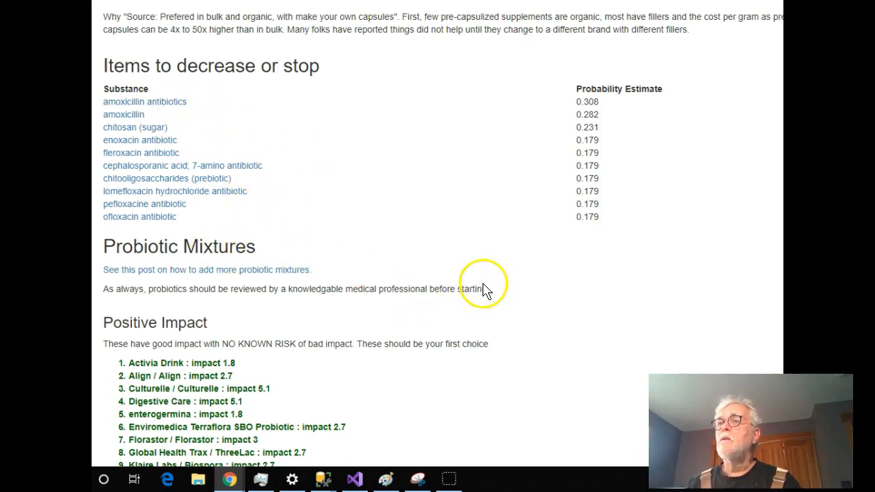
pyautogui.scroll(-4, 523, 268)
pyautogui.scroll(-1, 524, 268)
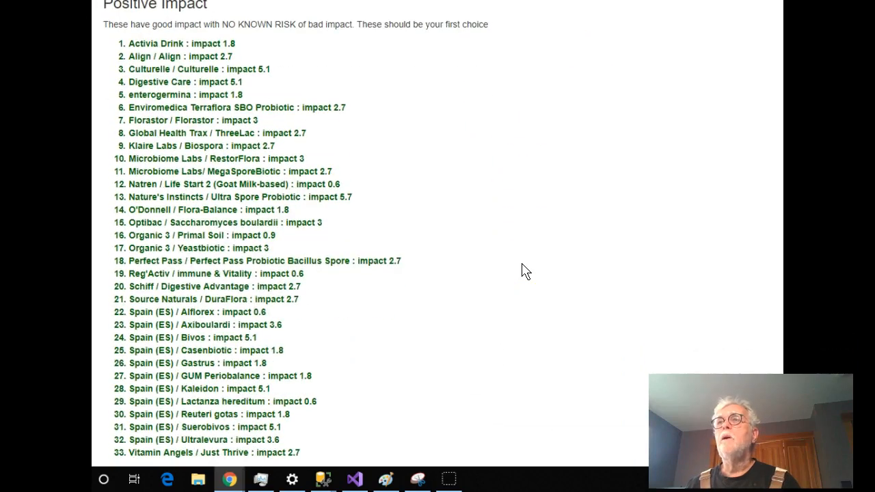
pyautogui.scroll(-3, 523, 270)
pyautogui.scroll(3, 523, 270)
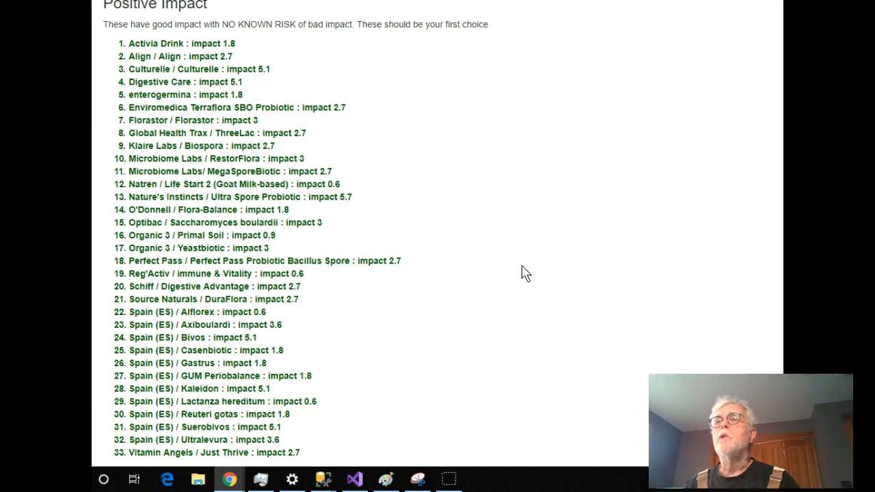
pyautogui.scroll(-3, 525, 273)
pyautogui.scroll(-2, 526, 273)
pyautogui.scroll(-2, 525, 273)
pyautogui.scroll(-2, 525, 274)
pyautogui.scroll(-2, 525, 273)
pyautogui.scroll(1, 526, 274)
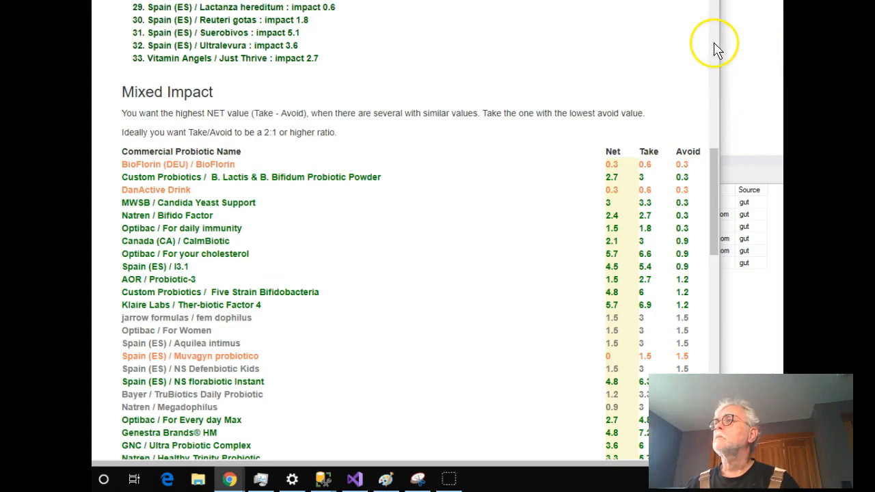
pyautogui.moveTo(719, 46); pyautogui.dragTo(784, 47)
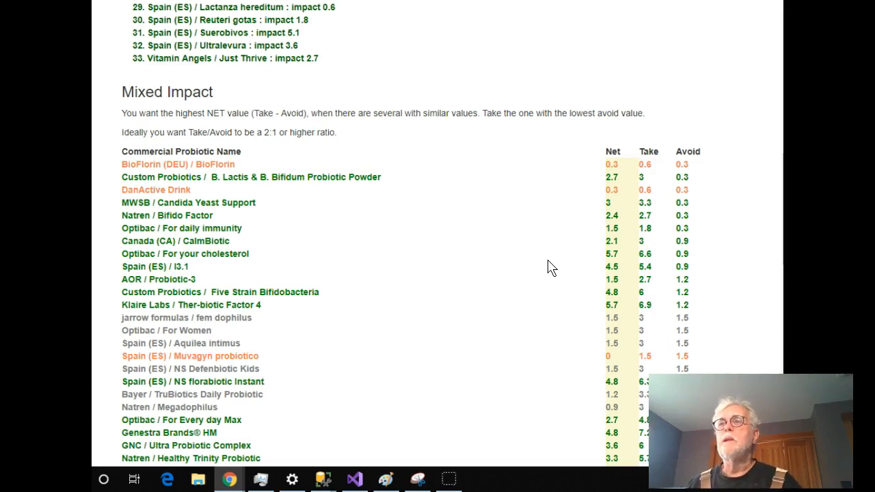
pyautogui.scroll(-1, 555, 263)
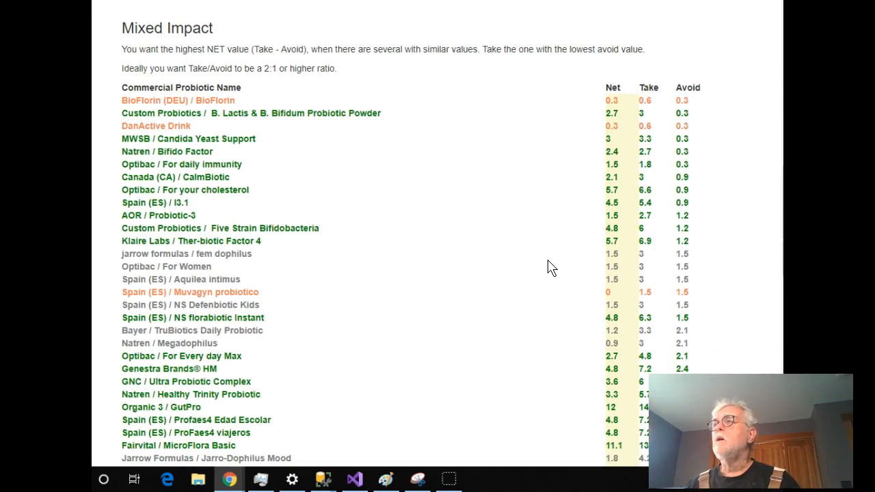
pyautogui.scroll(-1, 552, 267)
pyautogui.scroll(-1, 552, 267)
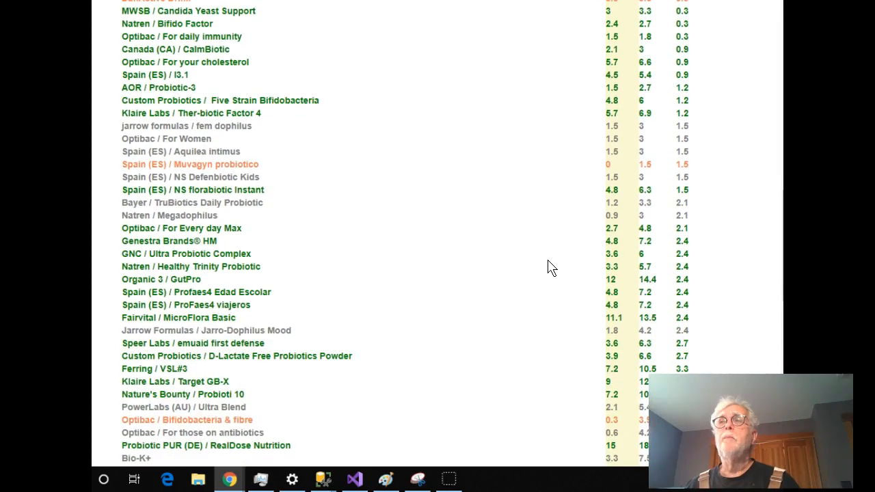
pyautogui.scroll(-2, 552, 267)
pyautogui.scroll(-1, 552, 267)
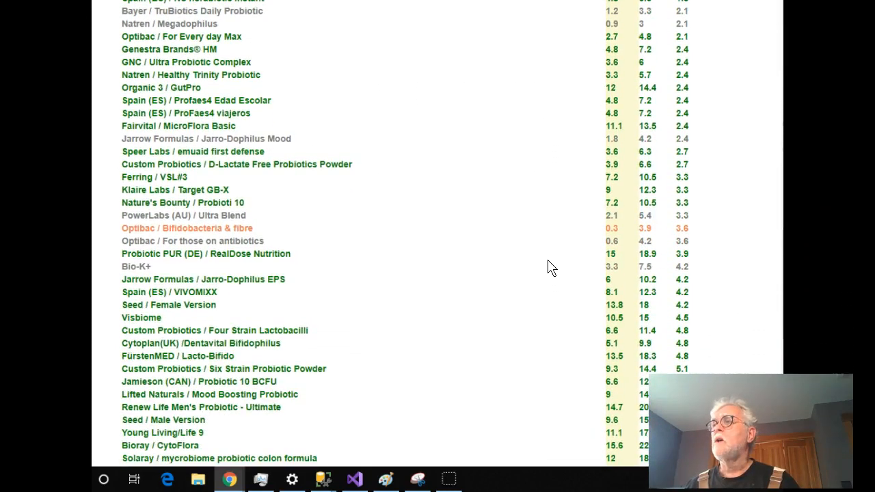
pyautogui.scroll(-3, 553, 266)
pyautogui.scroll(-2, 552, 267)
pyautogui.scroll(-1, 553, 266)
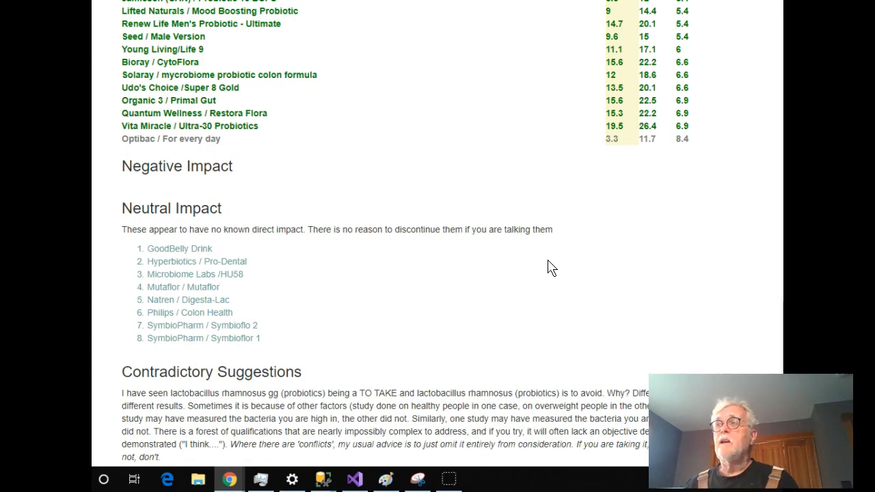
pyautogui.scroll(-1, 478, 309)
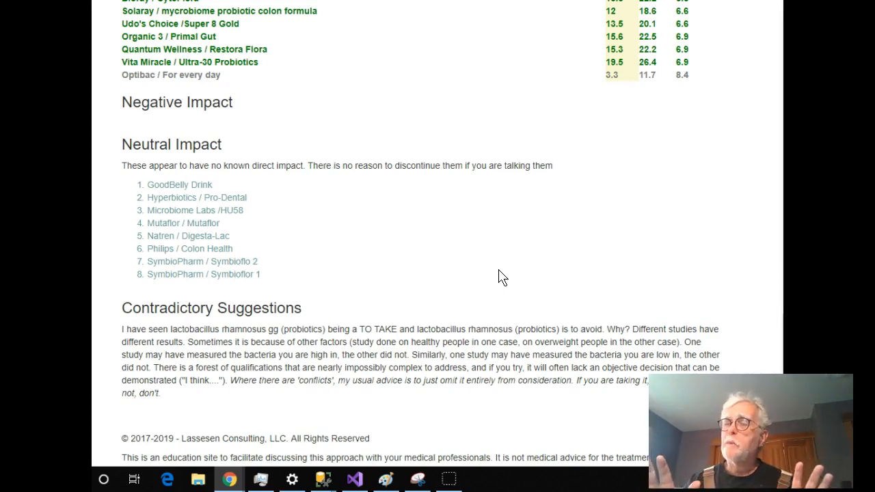
pyautogui.scroll(10, 540, 262)
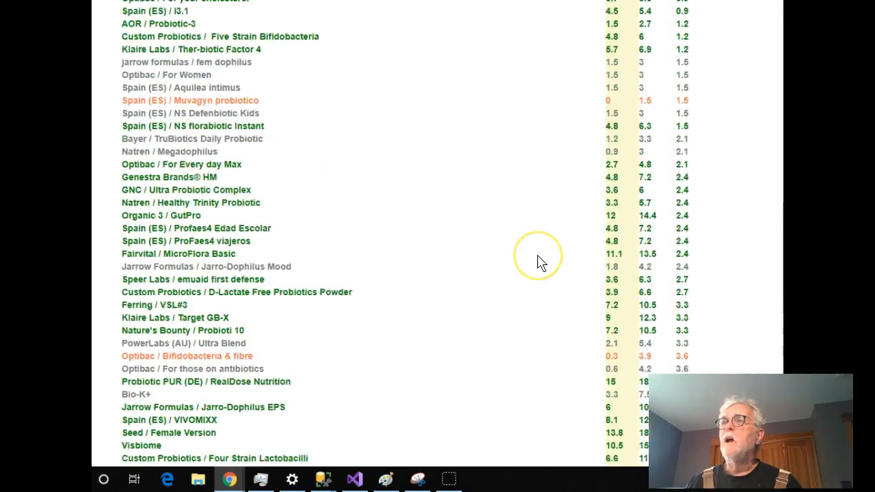
pyautogui.scroll(10, 540, 262)
pyautogui.scroll(8, 541, 262)
pyautogui.scroll(6, 541, 262)
pyautogui.scroll(6, 540, 262)
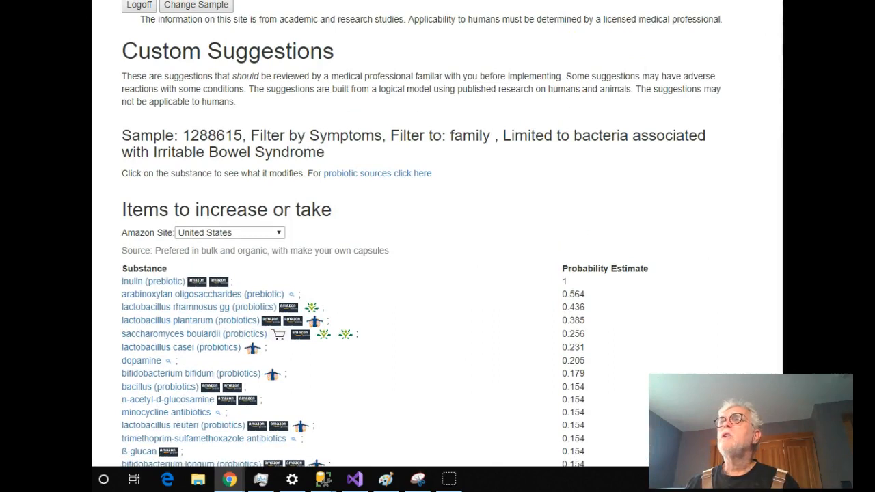
# - Return to the Custom Suggestions settings form for sample 1288615
pyautogui.hotkey('alt', 'Left')
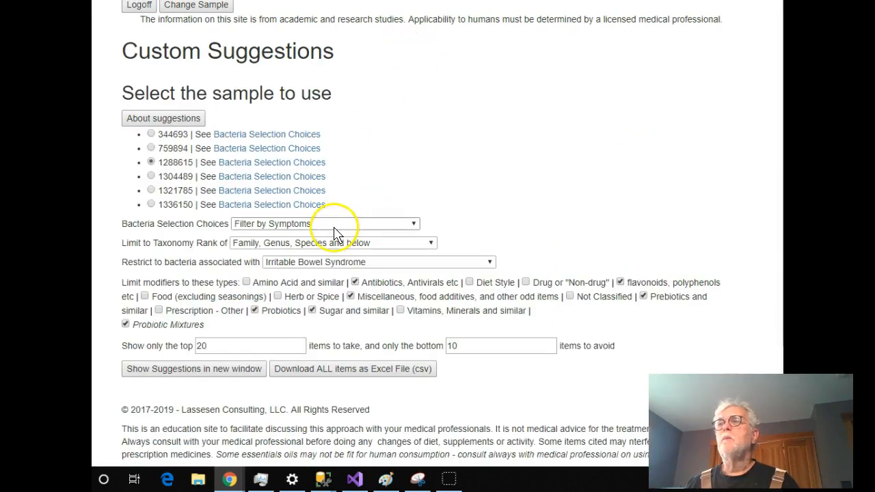